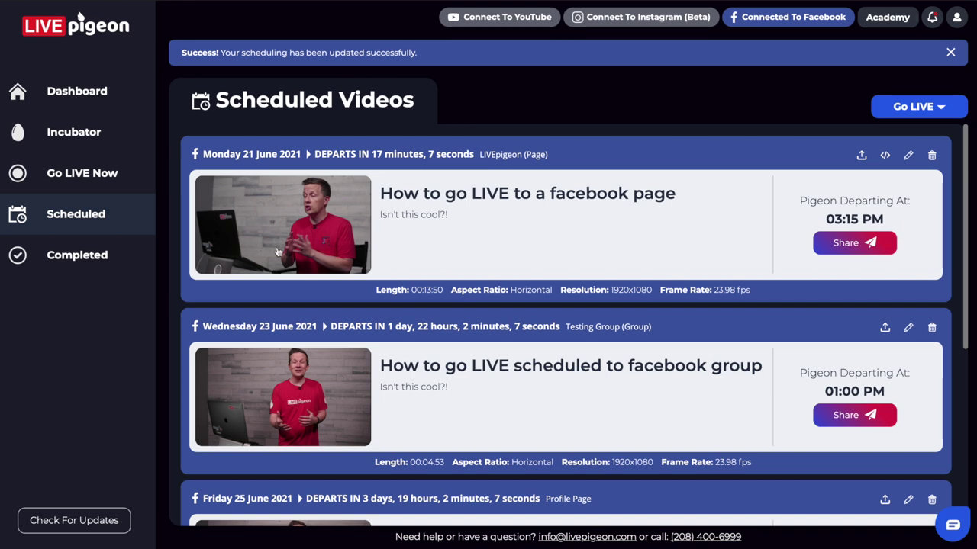
- Open the Facebook announcement linked from the Friday 25 June scheduled video card in LIVEpigeon
scroll(274, 263, down, 2)
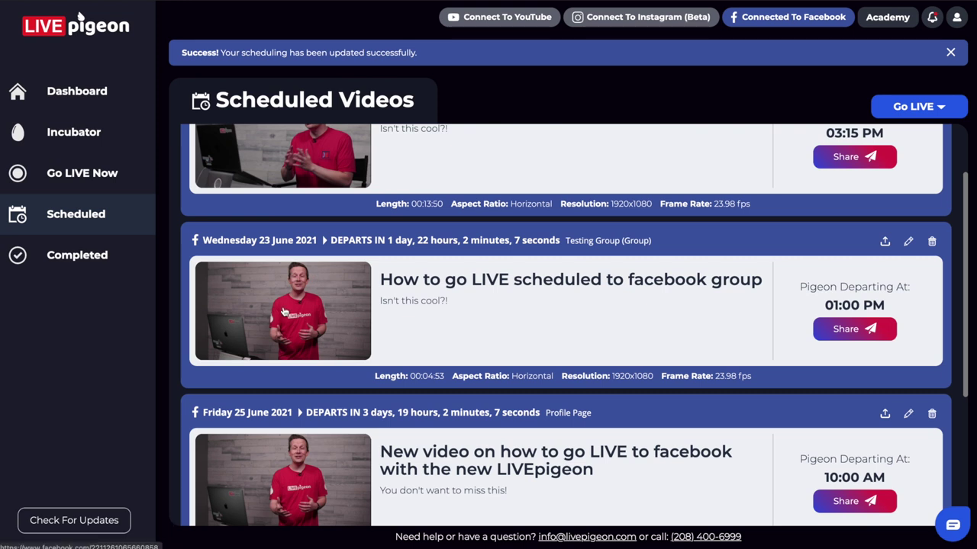
scroll(290, 343, down, 2)
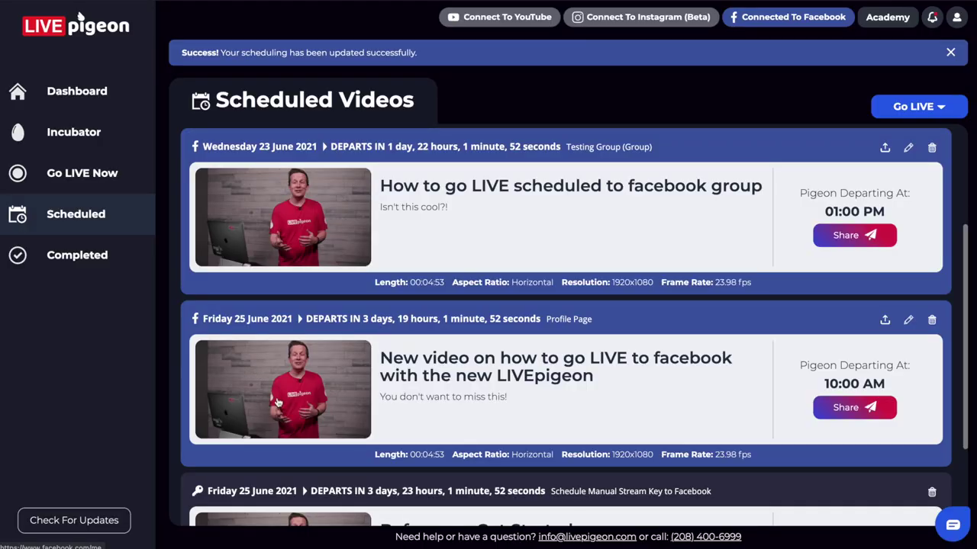
click(266, 381)
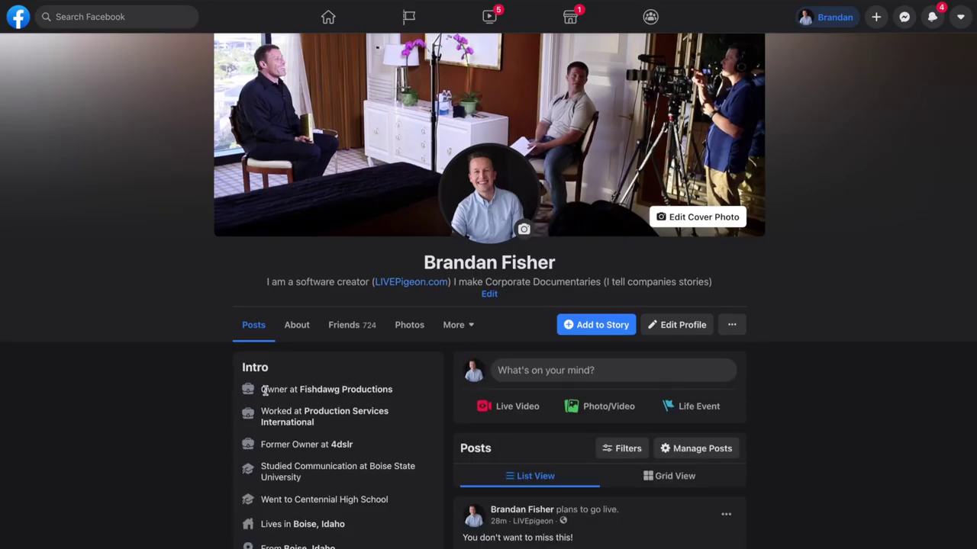
- Open Stream Setup via 'Broadcaster Only: Edit Your Details' on the 'plans to go live' post
scroll(265, 390, down, 3)
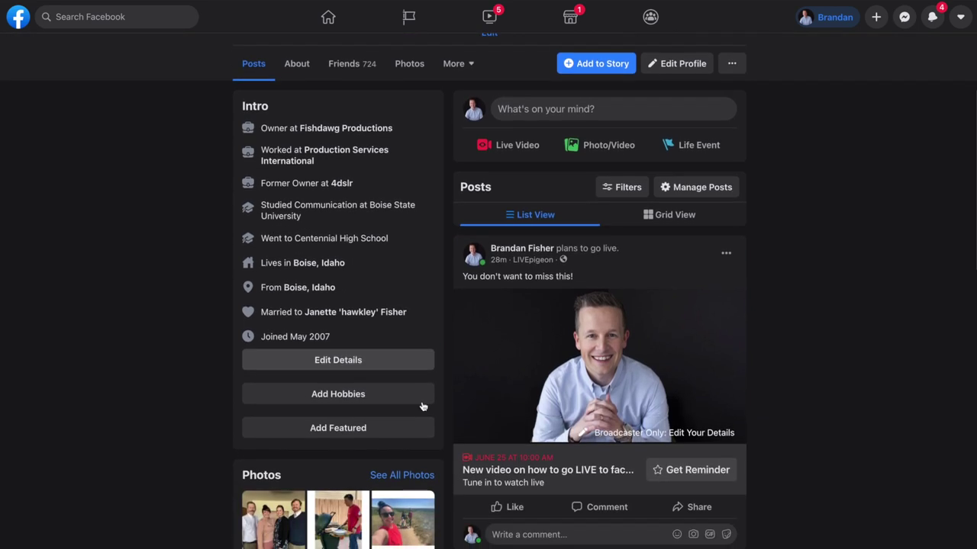
scroll(298, 400, down, 1)
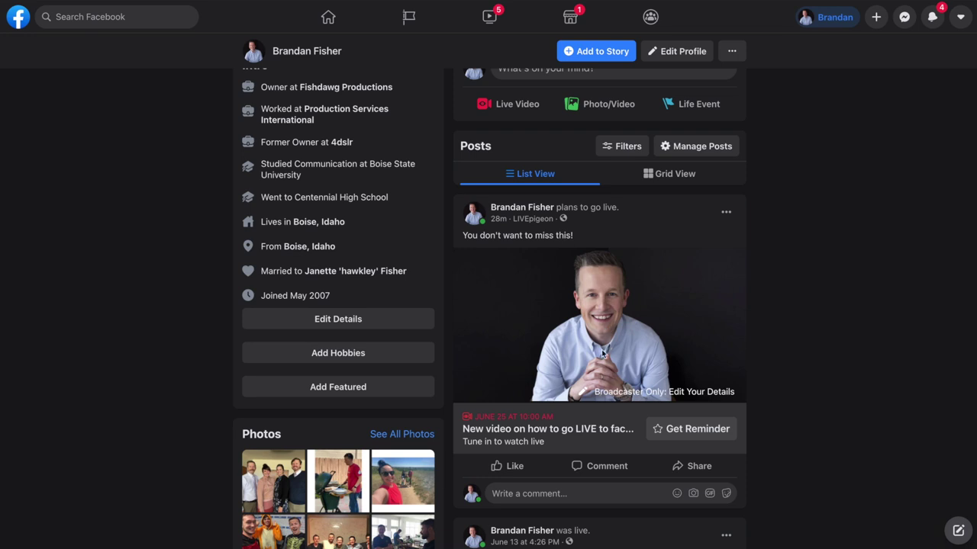
click(584, 393)
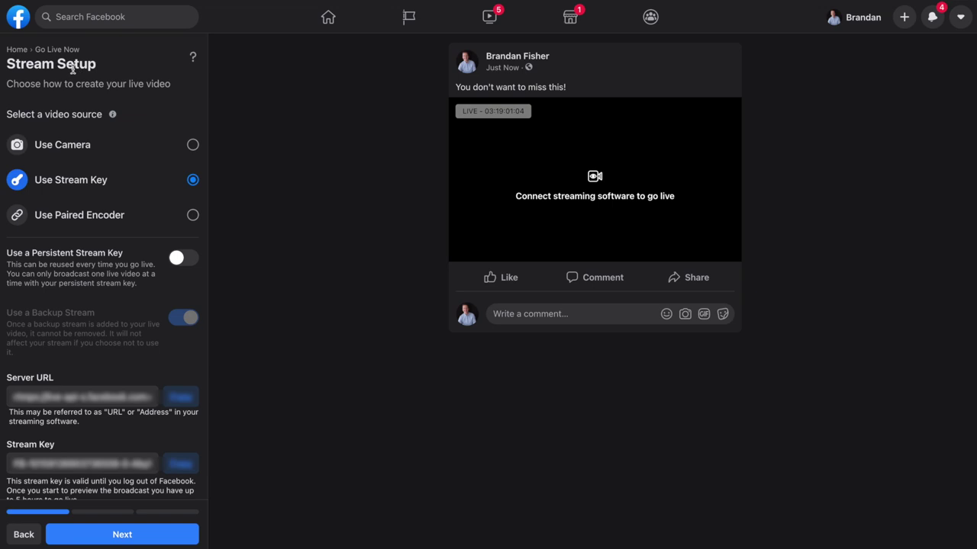
- Open Edit Post for the June 25, 10:00 AM broadcast from the Live Producer Home page
click(14, 49)
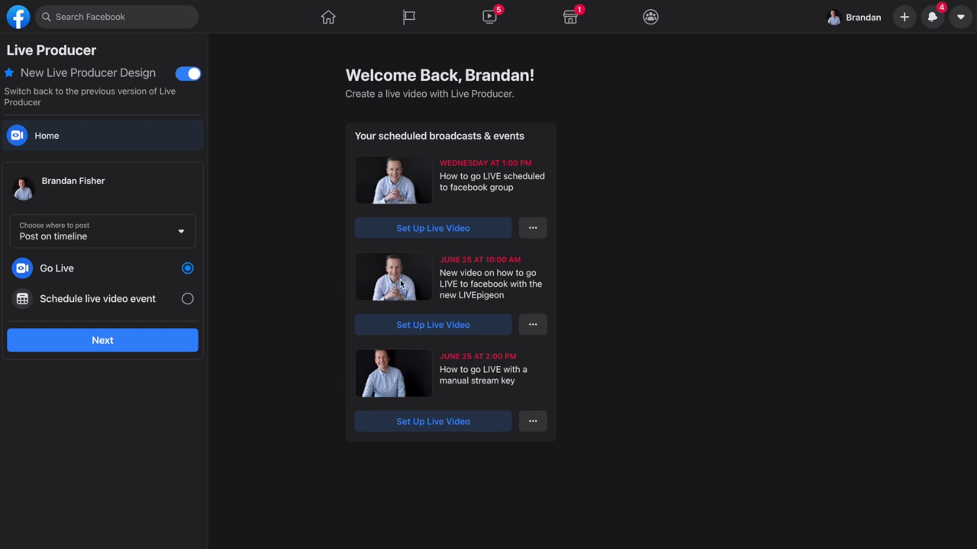
click(533, 328)
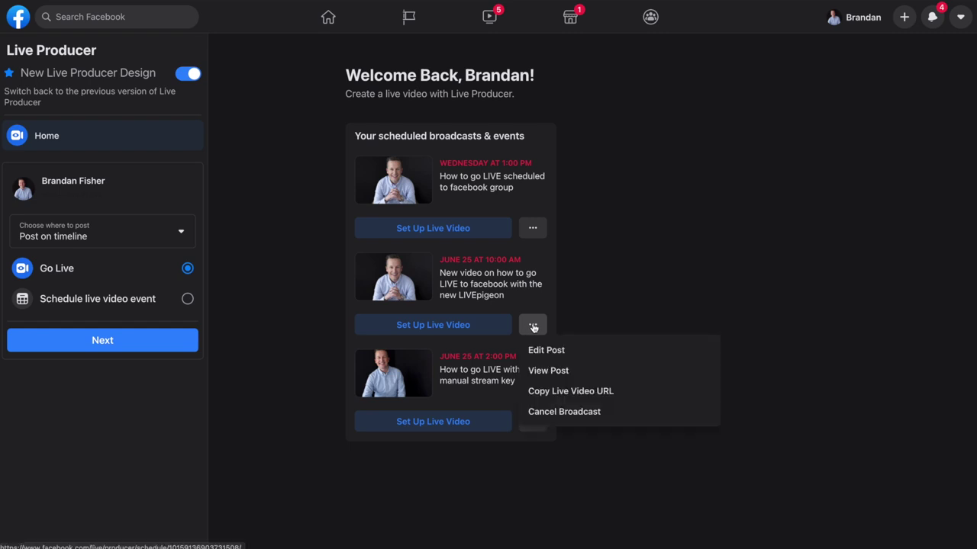
click(536, 351)
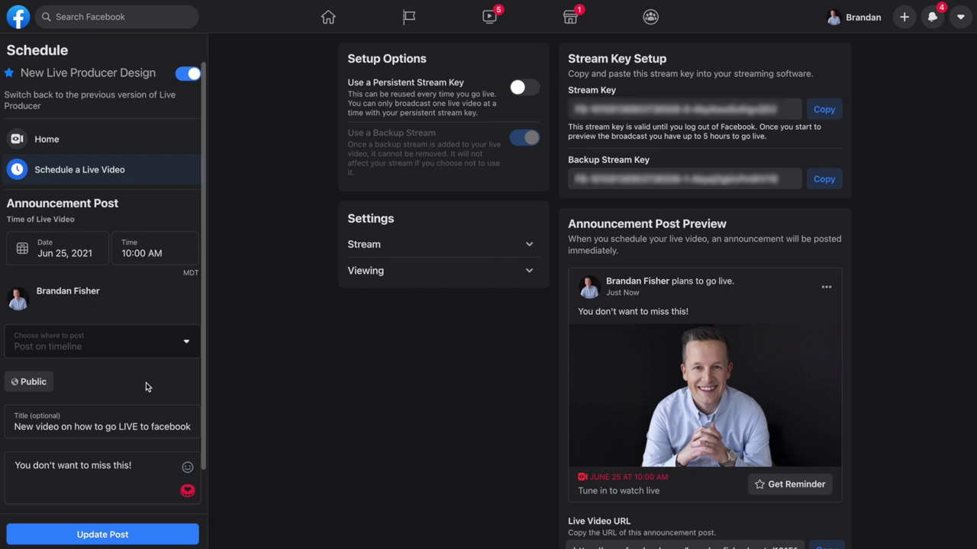
- Set the announcement post picture to Temp Thumbnail.jpg from the Downloads folder
scroll(136, 394, down, 1)
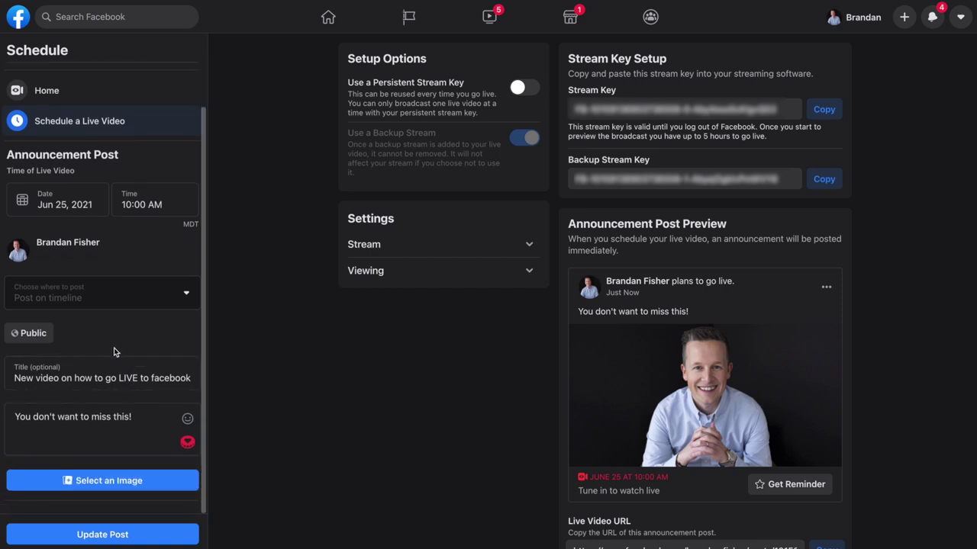
click(45, 488)
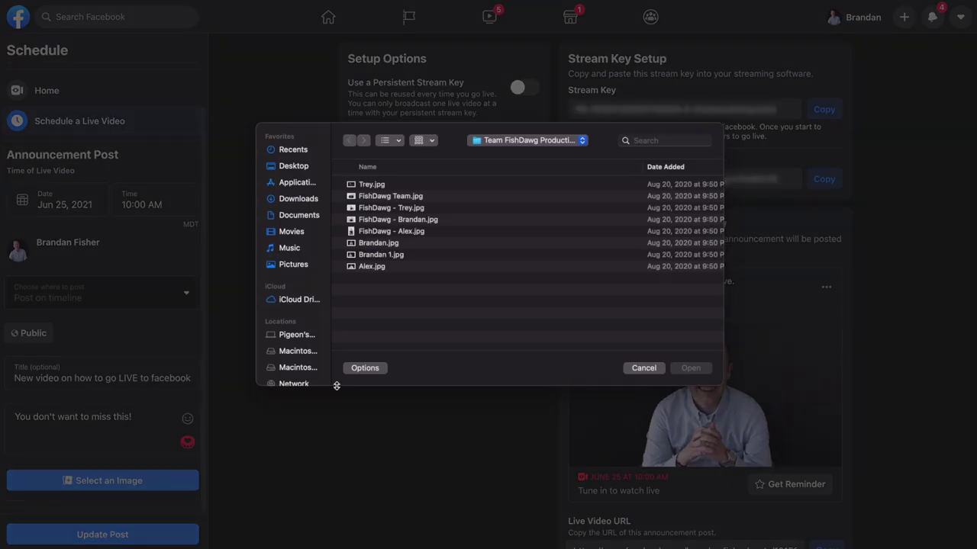
click(290, 200)
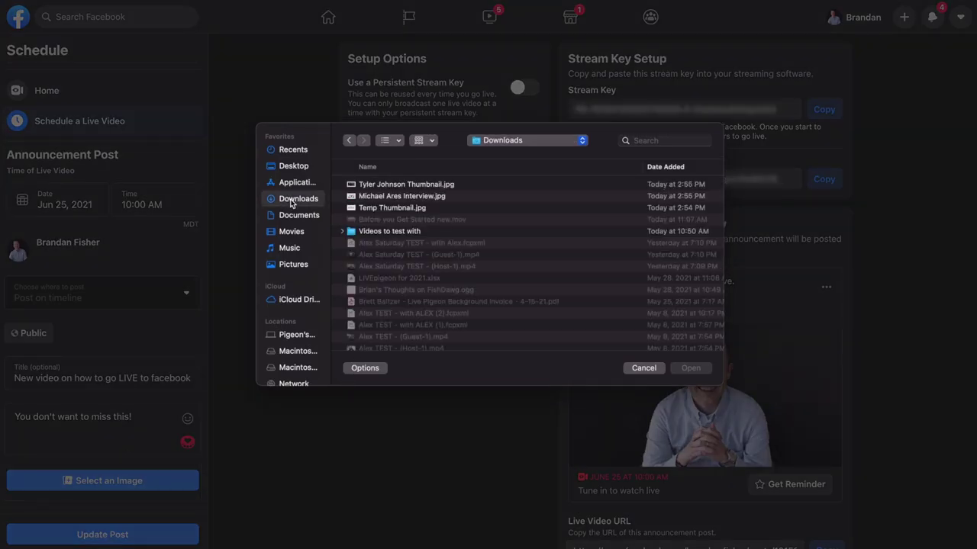
click(383, 211)
key(space)
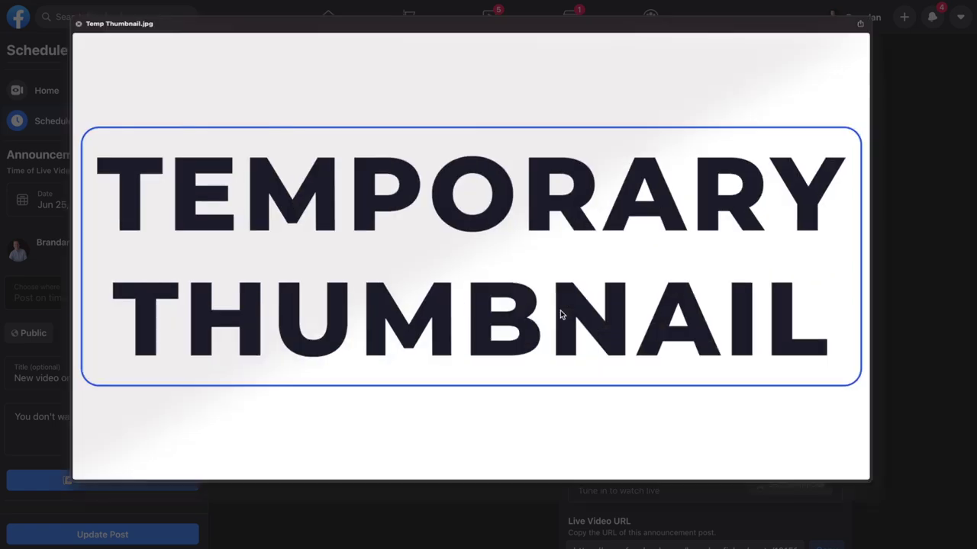
key(space)
click(674, 371)
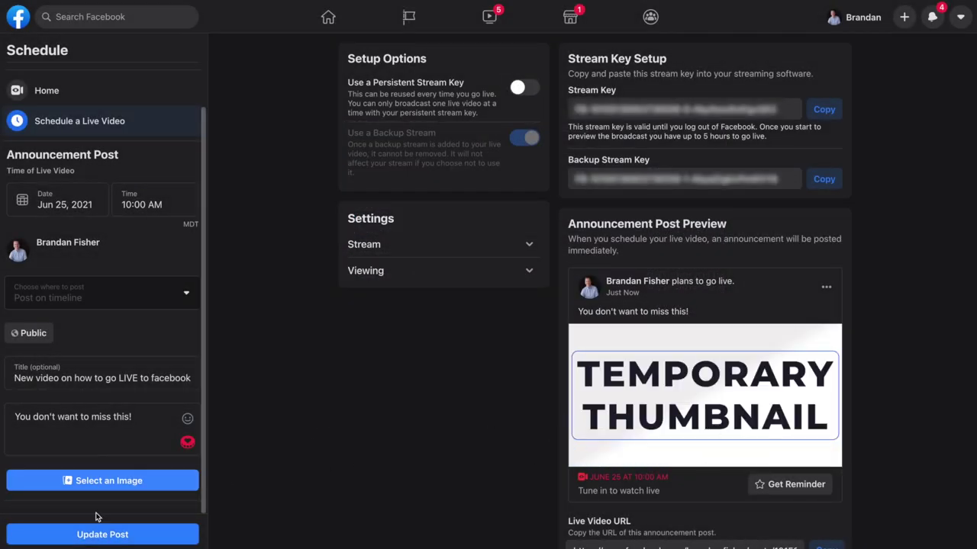
- Save the post with Update Post, dismiss the success dialog, and reopen the Facebook announcement
click(50, 537)
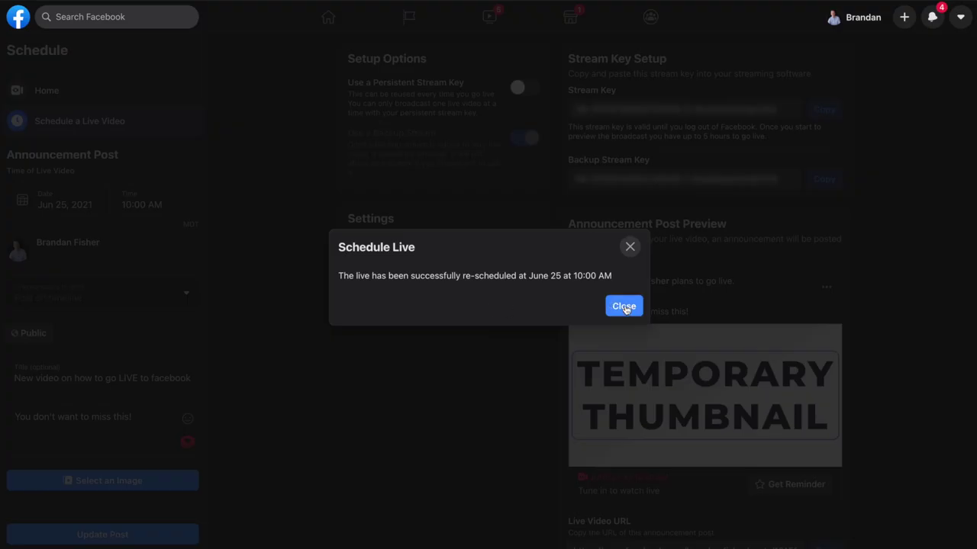
click(623, 306)
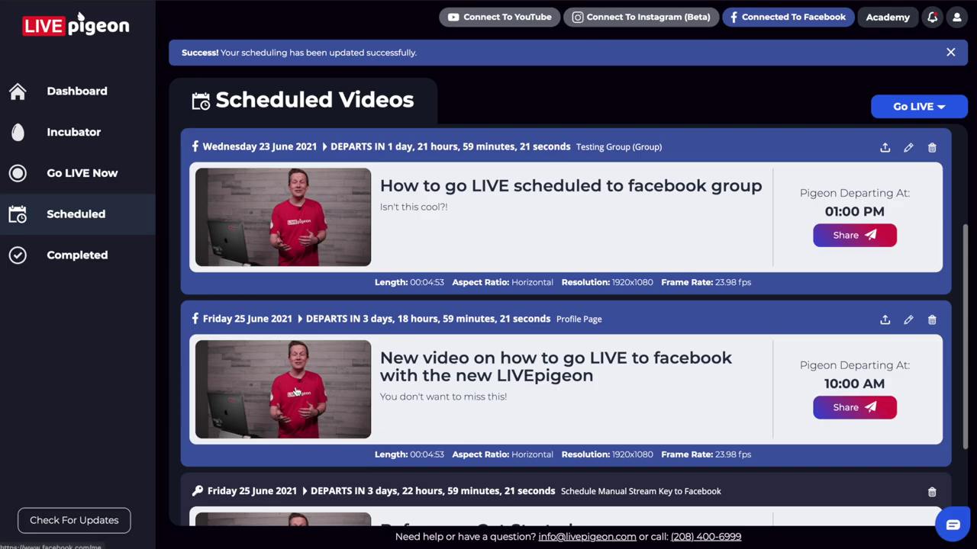
click(249, 388)
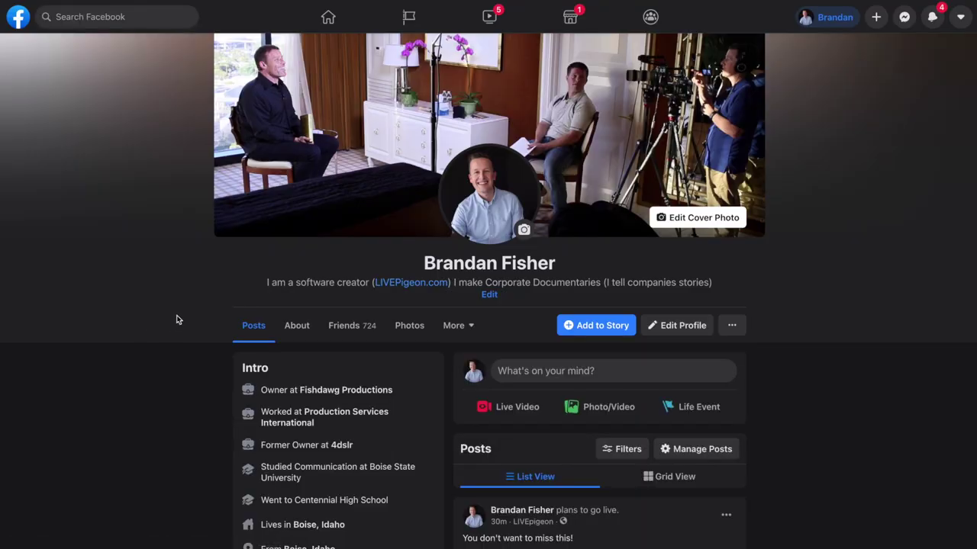
- Open the 'plans to go live' post's TEMPORARY THUMBNAIL image in Live Producer
scroll(177, 316, down, 3)
scroll(176, 321, down, 1)
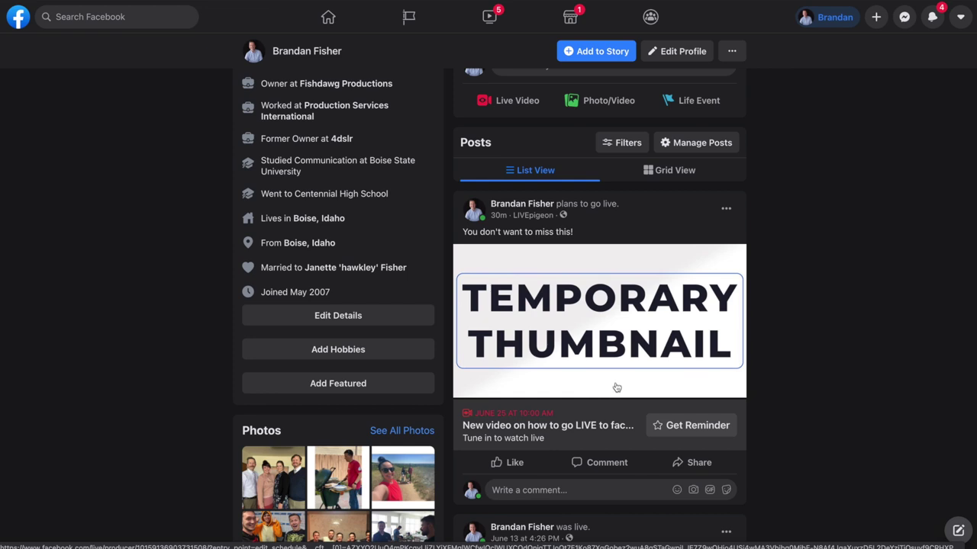
click(617, 387)
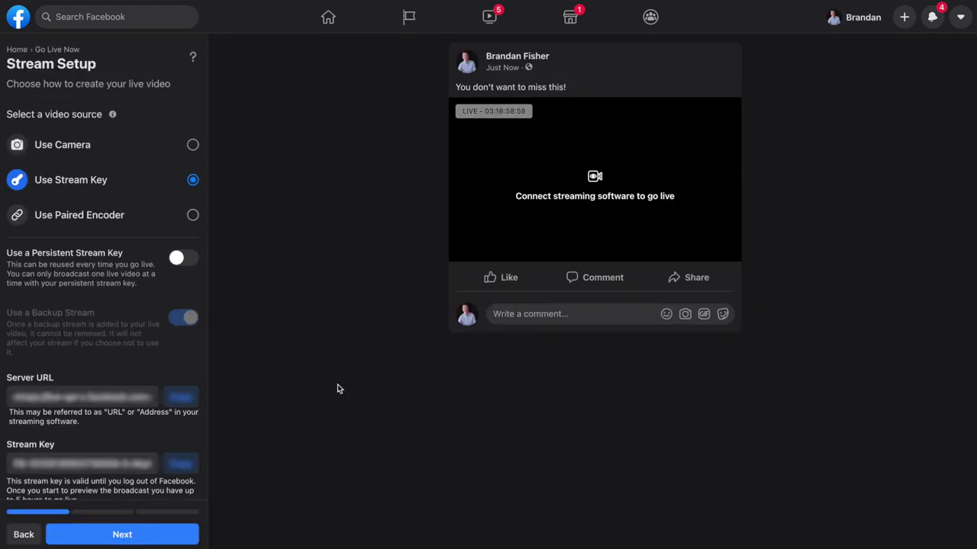
- Open Edit Post for the June 25 broadcast from the Live Producer Home page
click(13, 49)
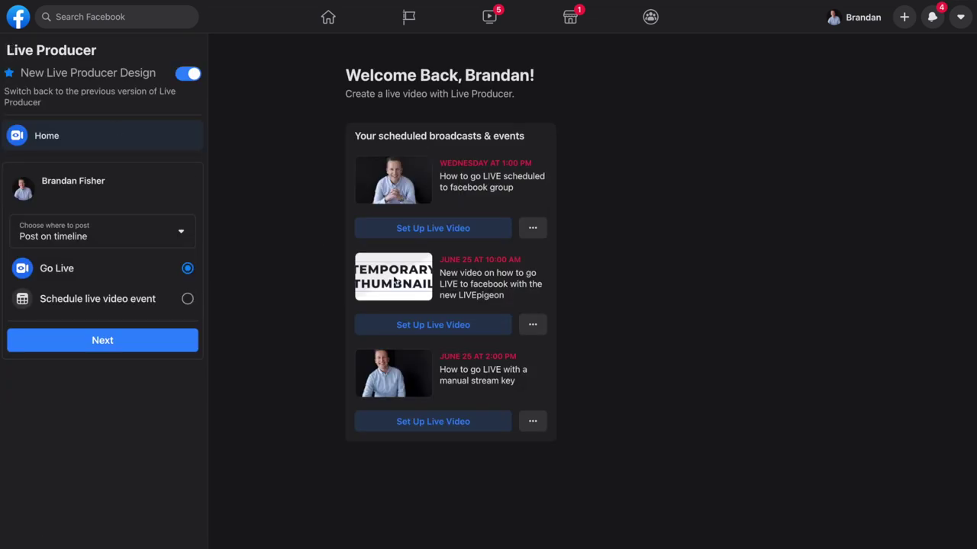
click(533, 325)
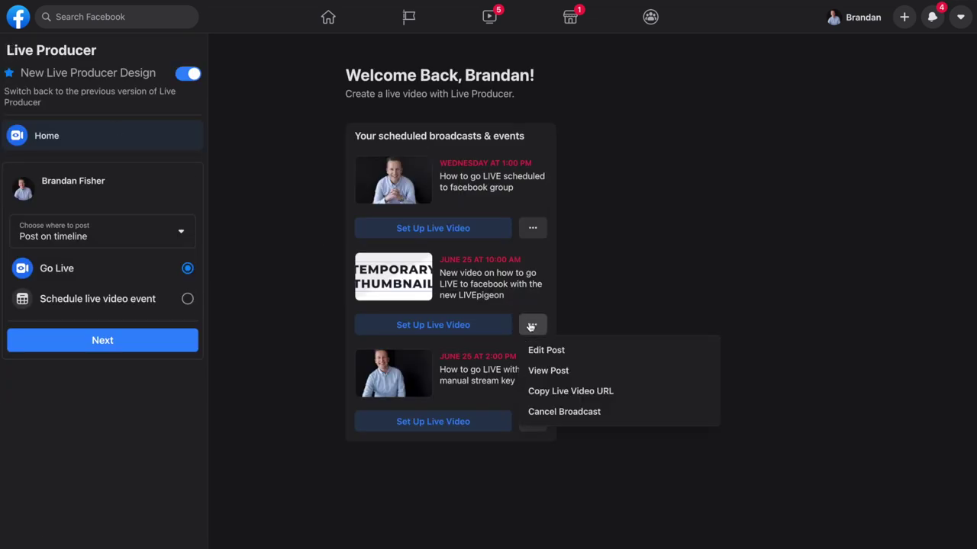
click(548, 349)
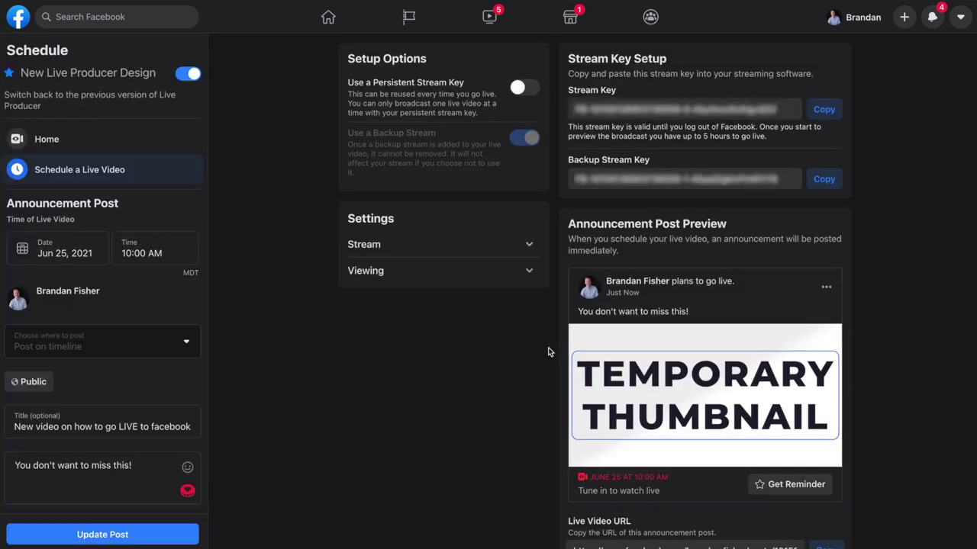
- Replace the thumbnail with Michael Ares Interview.jpg and save the post with Update Post
scroll(92, 439, down, 1)
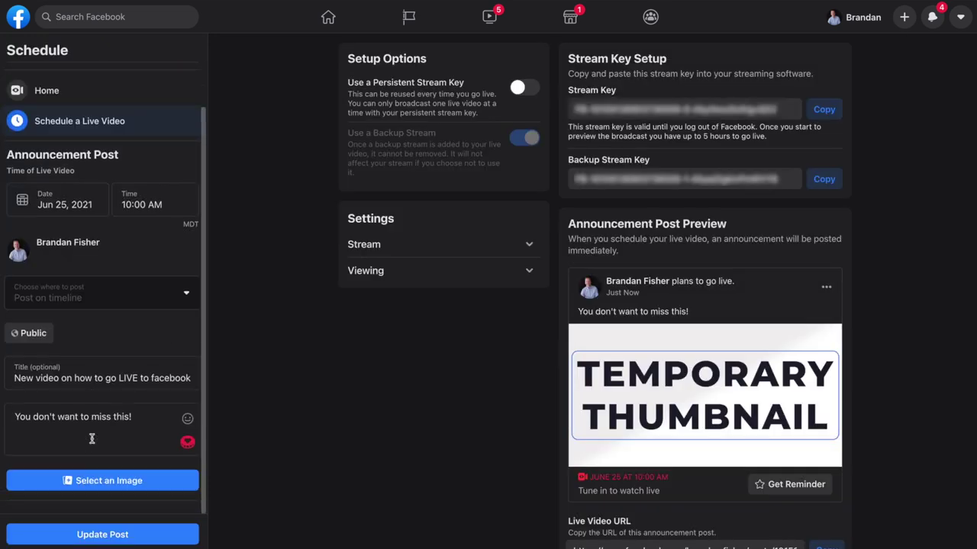
click(40, 484)
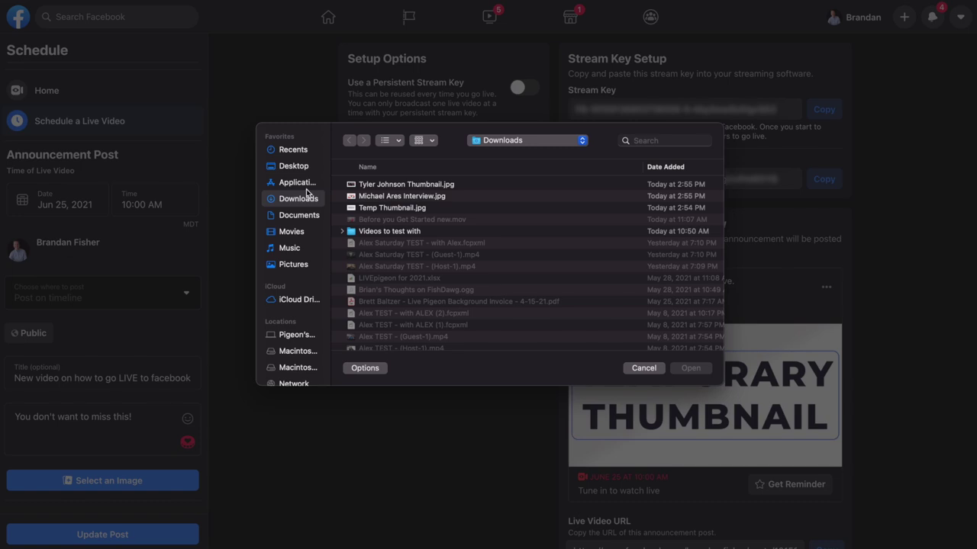
click(389, 197)
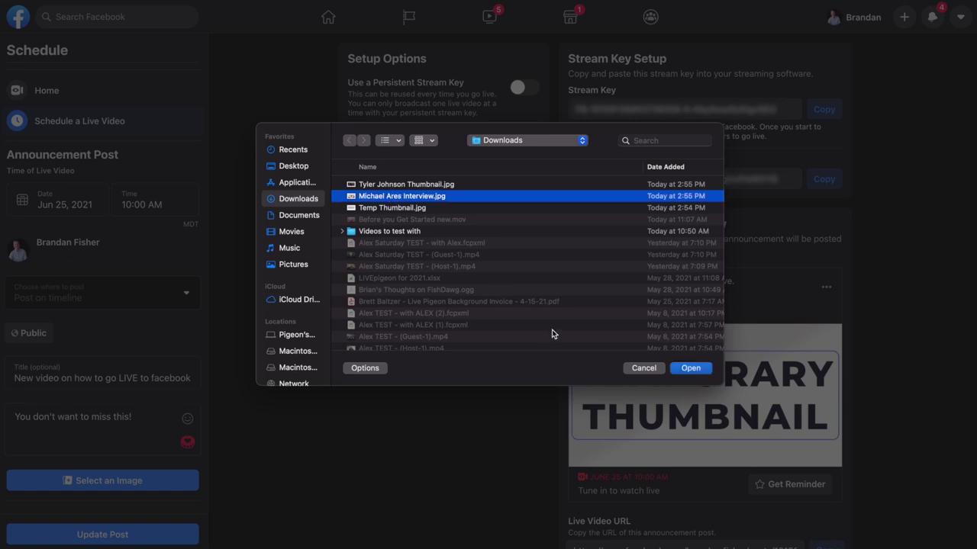
click(673, 367)
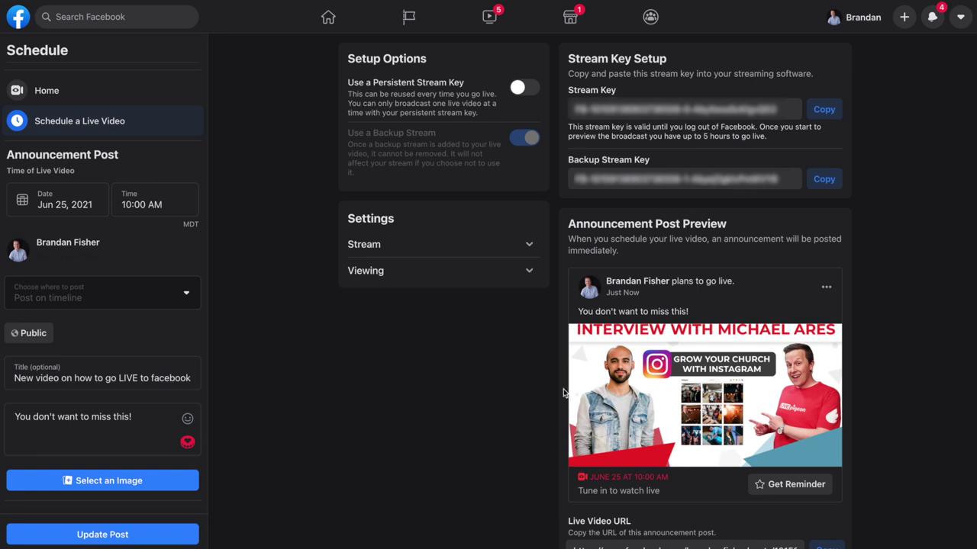
click(116, 537)
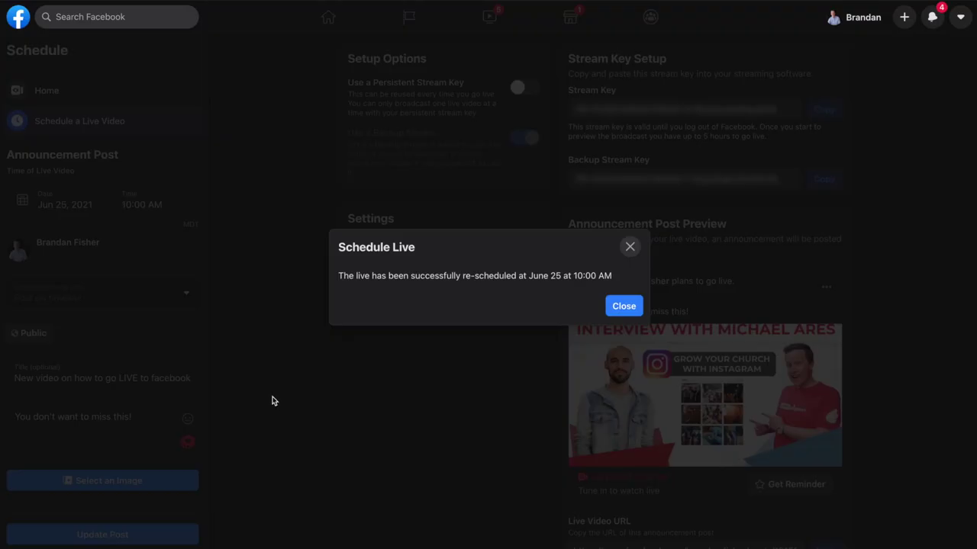
click(624, 306)
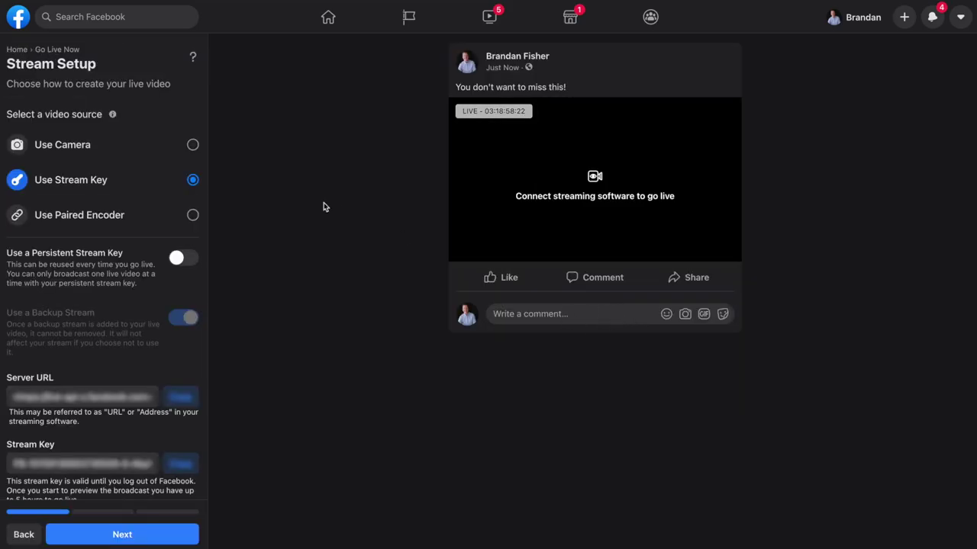
- Return to Home and choose View Post for the June 25 broadcast
click(17, 49)
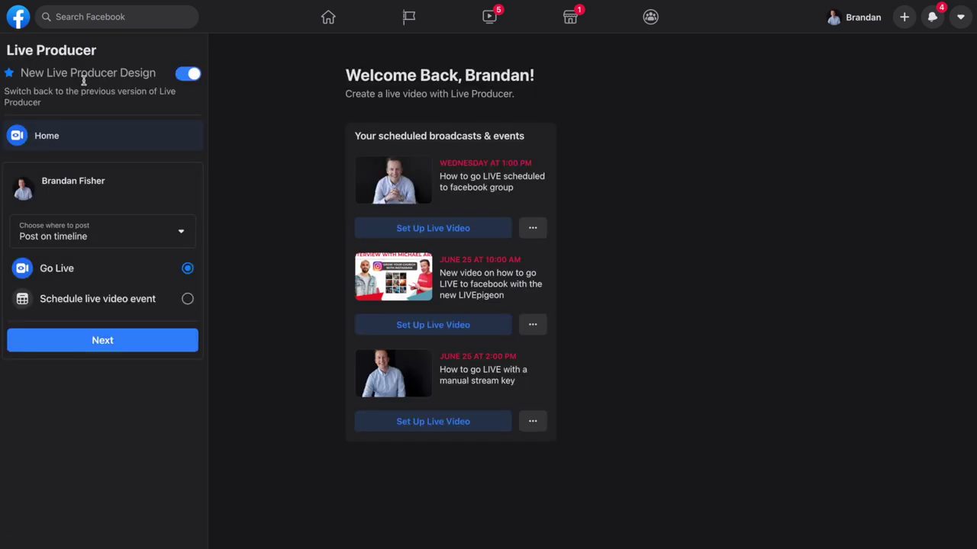
click(533, 324)
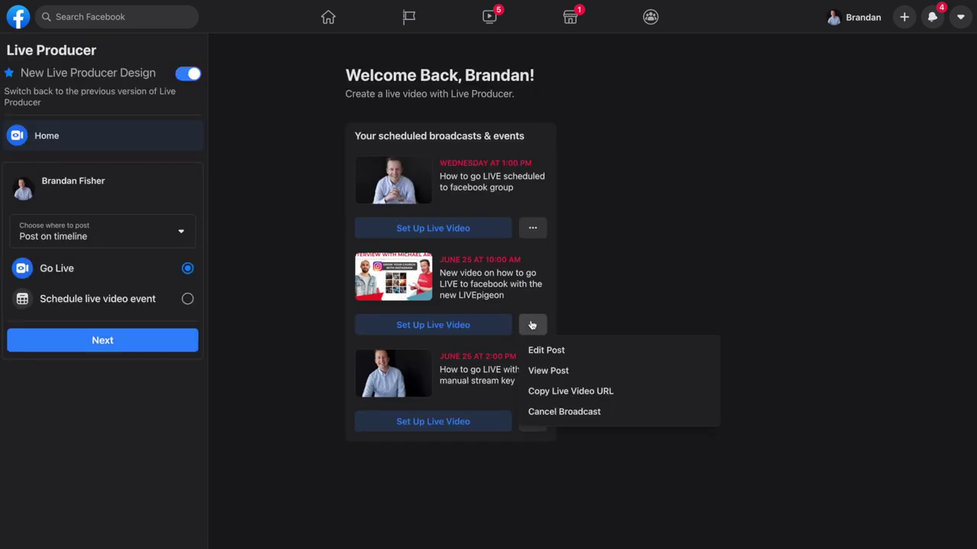
click(549, 371)
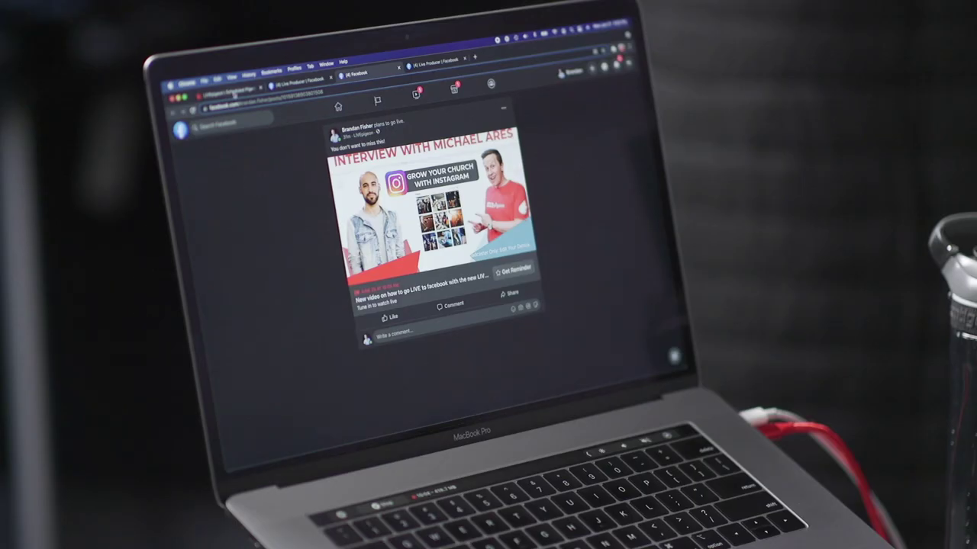
- Switch to the LIVEpigeon tab and go to its Dashboard
click(229, 92)
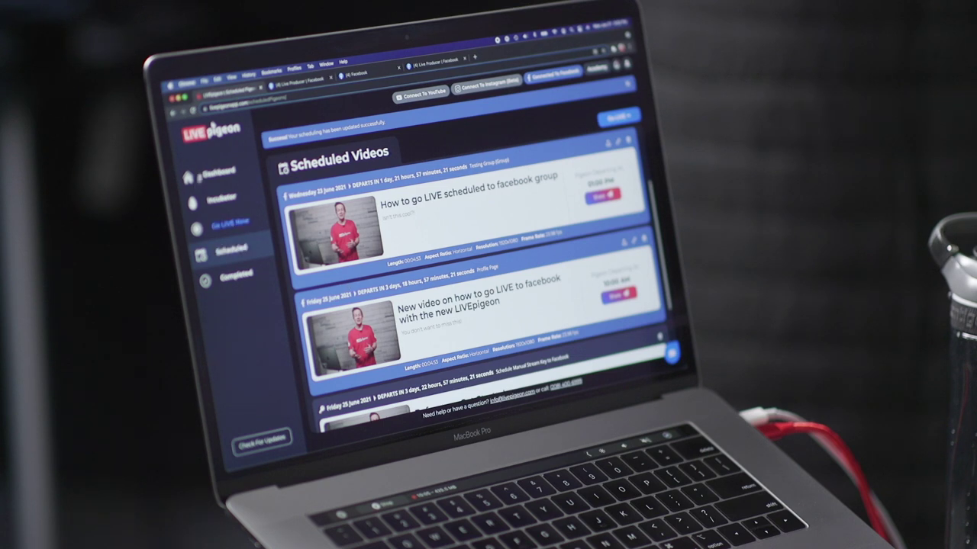
click(212, 175)
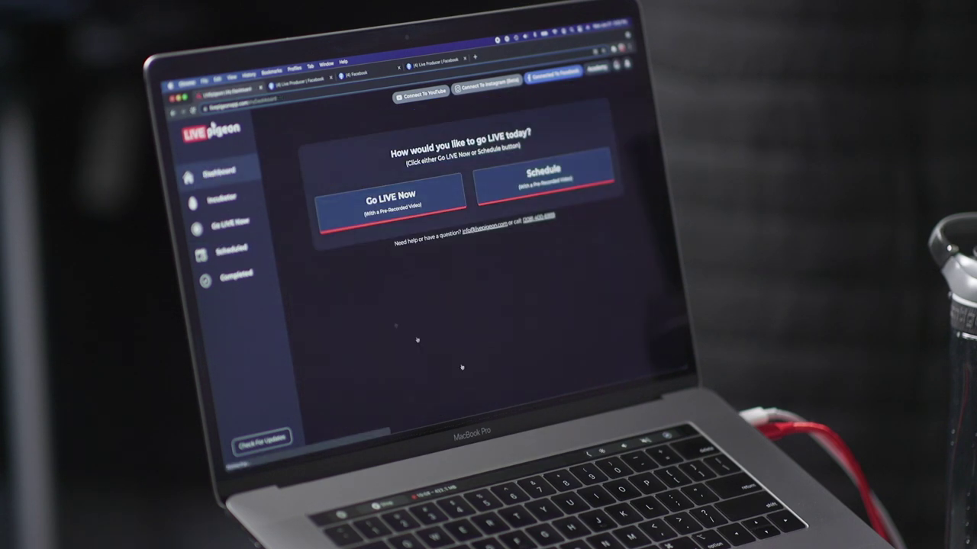